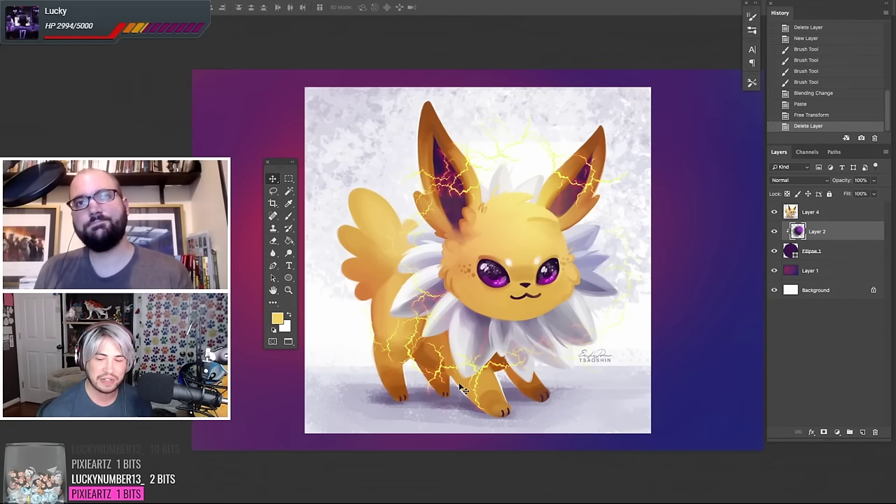
Hide Layer 4's yellow creature artwork to reveal the shaded purple sphere on the gradient
click(774, 212)
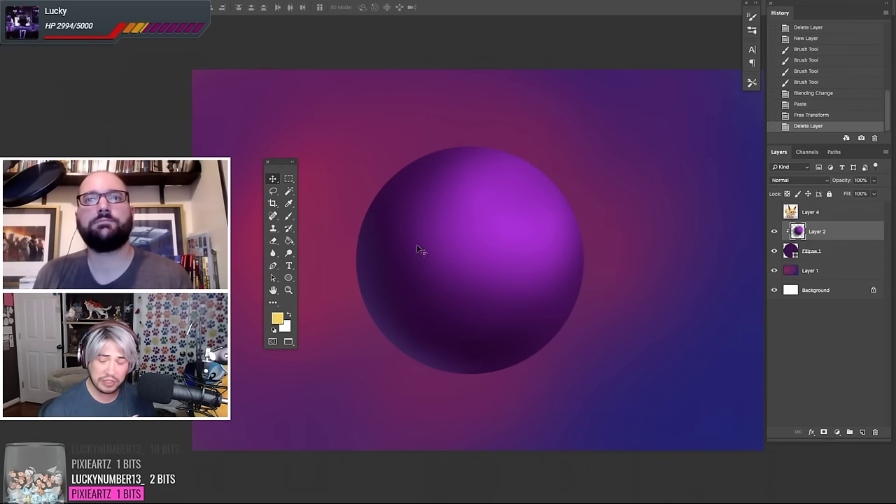
Create an empty Layer 5 above the sphere's Layer 2
click(862, 432)
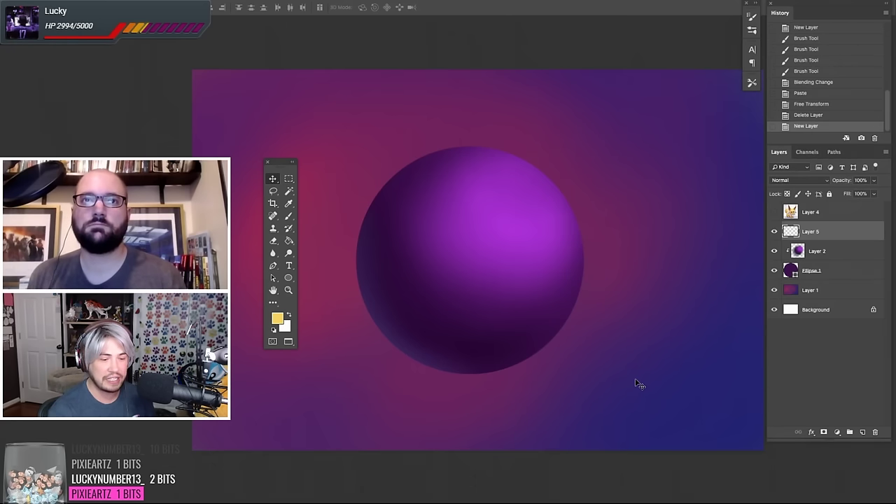
right_click(358, 109)
Select the Brush tool with the 200 px lightning tip from the TsaoPrime set
click(418, 234)
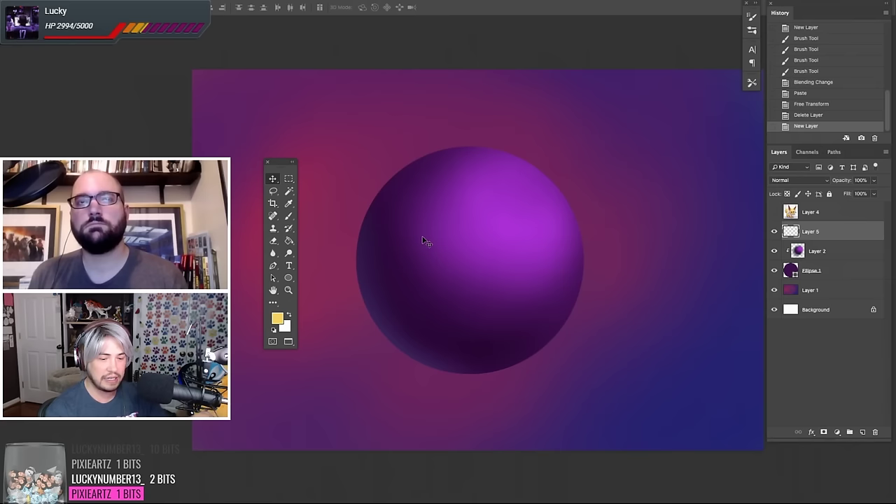
key(b)
right_click(381, 114)
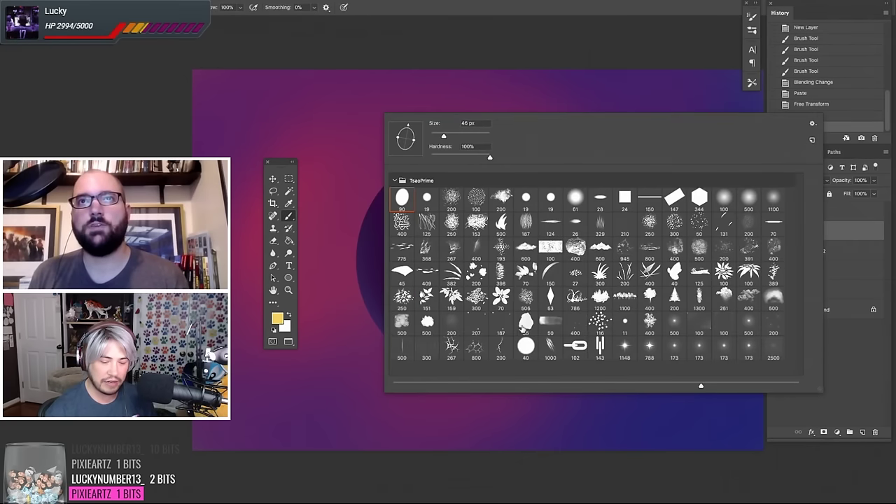
click(499, 347)
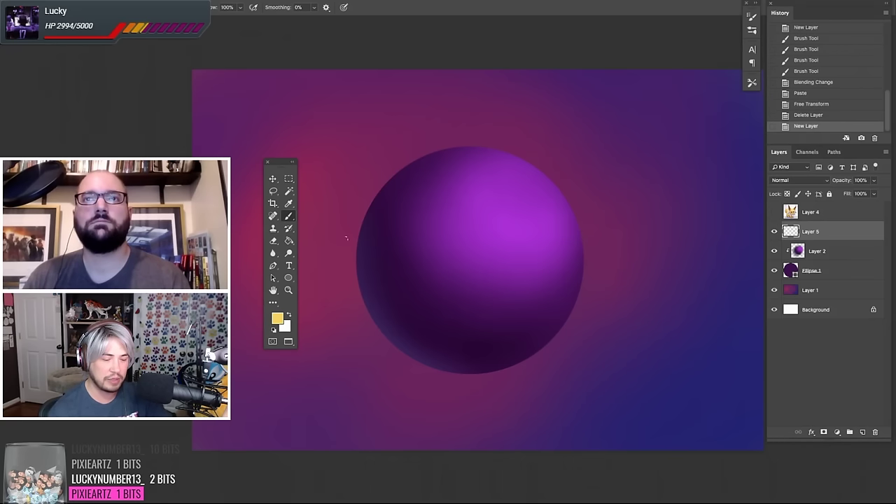
On Layer 5, paint yellow lightning bolts across both sides of the orb, out to the canvas edges
mouse_move(346, 239)
mouse_down()
mouse_move(329, 250)
mouse_move(699, 245)
mouse_move(693, 251)
mouse_up()
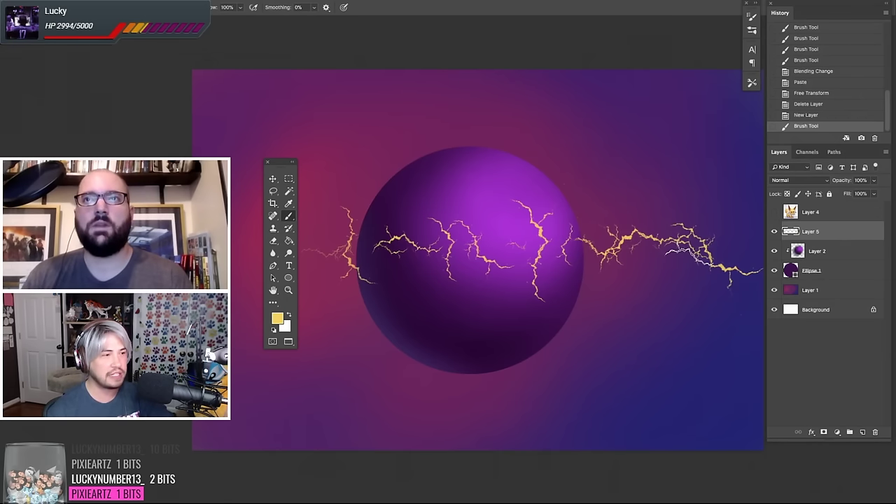
key(ctrl+z)
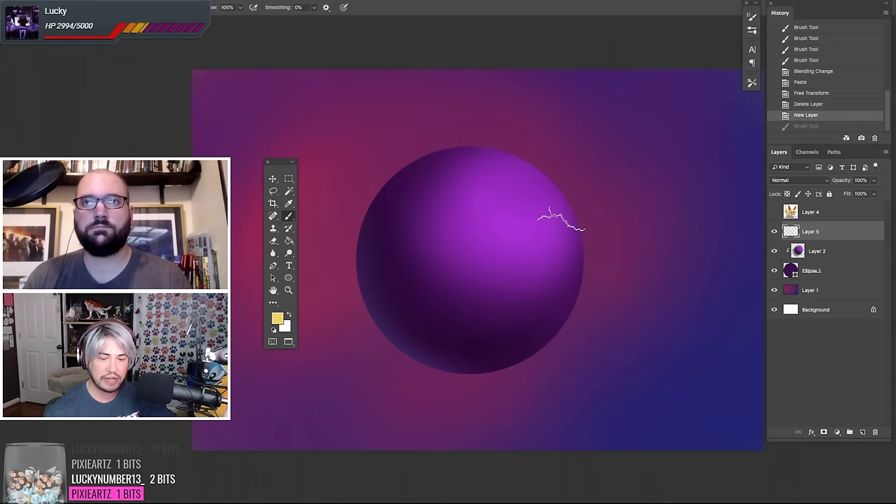
mouse_move(561, 219)
mouse_down()
mouse_move(563, 241)
mouse_move(608, 245)
mouse_move(741, 175)
mouse_up()
mouse_move(443, 294)
mouse_down()
mouse_move(381, 315)
mouse_move(392, 188)
mouse_move(336, 266)
mouse_move(357, 329)
mouse_move(522, 378)
mouse_up()
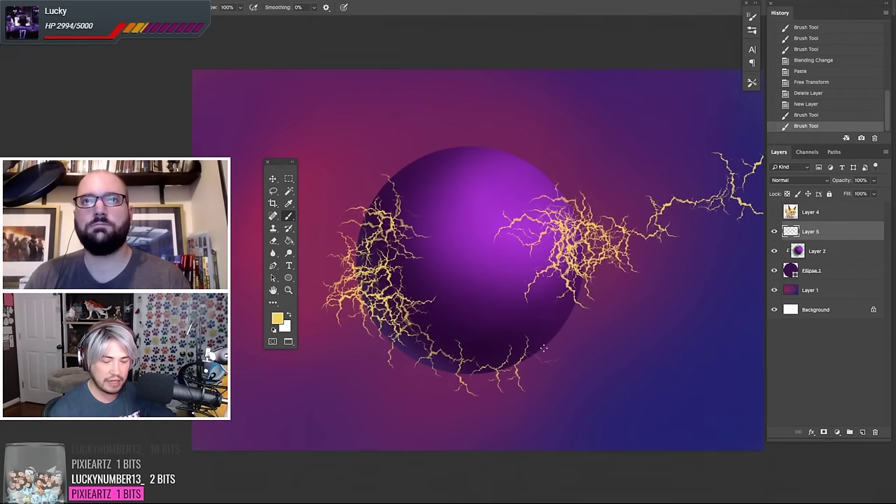
mouse_move(543, 347)
mouse_down()
mouse_move(312, 344)
mouse_move(210, 434)
mouse_up()
drag(728, 364, 798, 392)
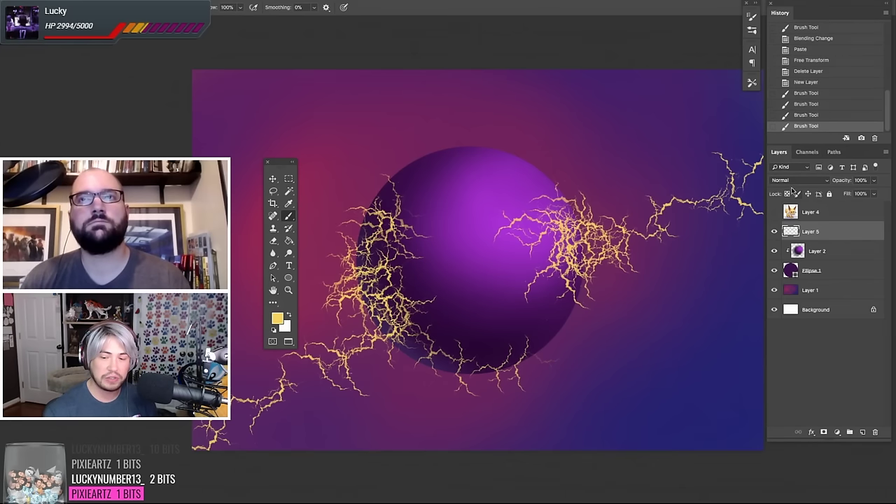
Set Layer 5 to Linear Dodge (Add) blending, after trying Overlay, so the bolts glow pale yellow
click(790, 182)
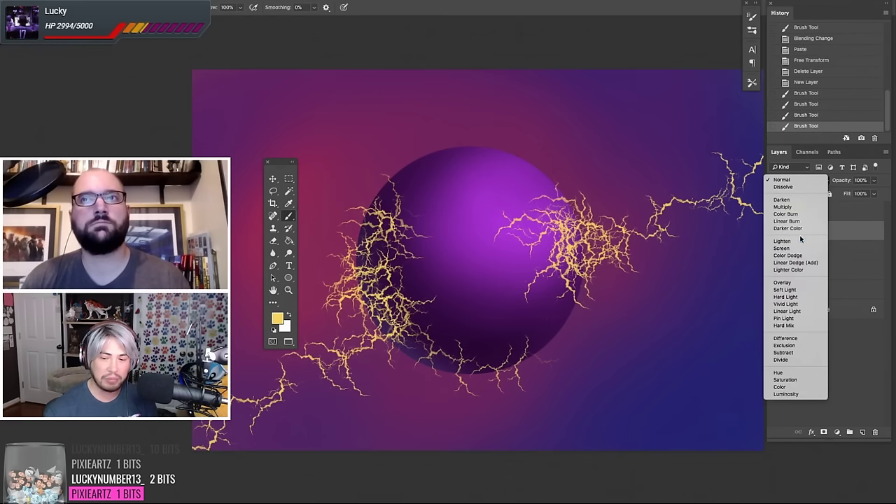
click(835, 234)
click(797, 182)
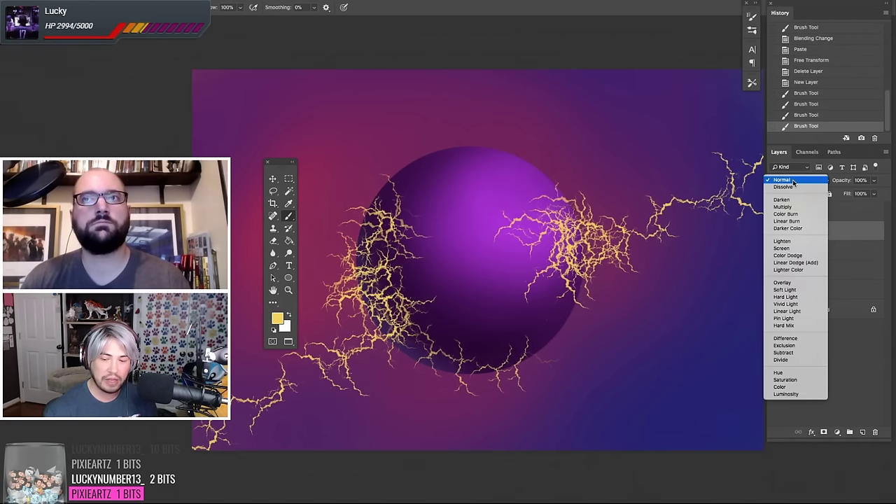
click(806, 263)
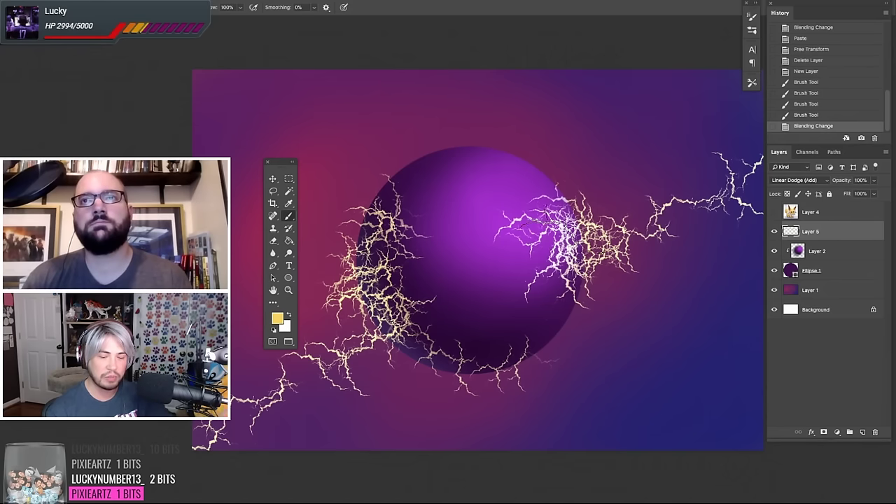
key(v)
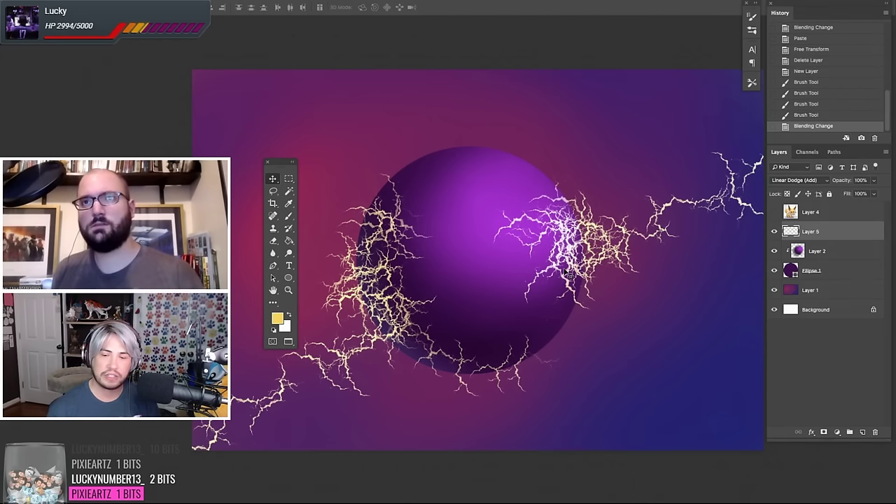
click(795, 181)
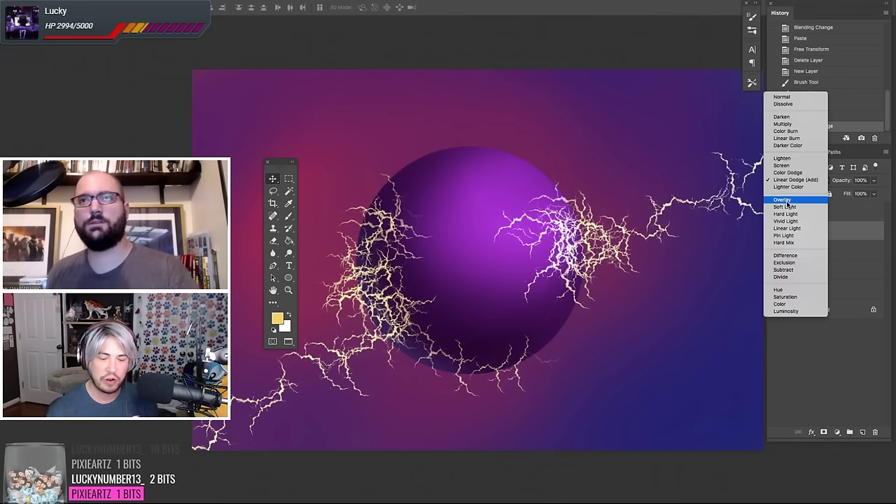
click(745, 233)
key(Return)
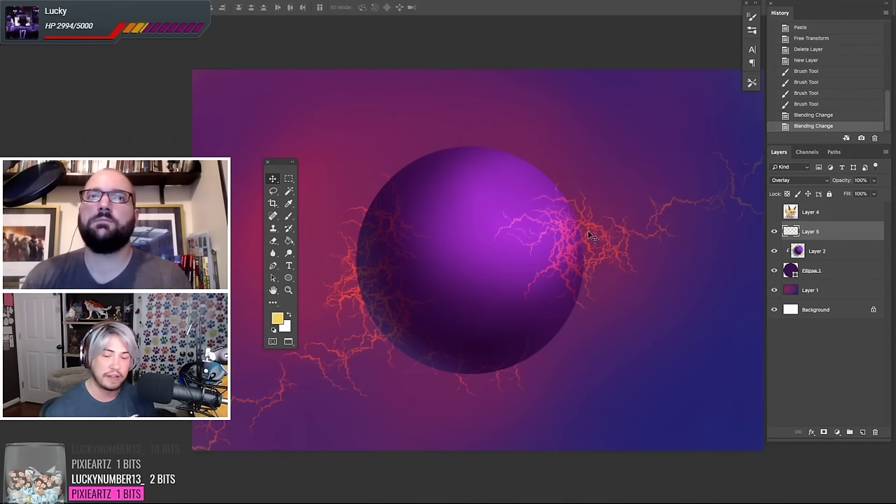
click(791, 180)
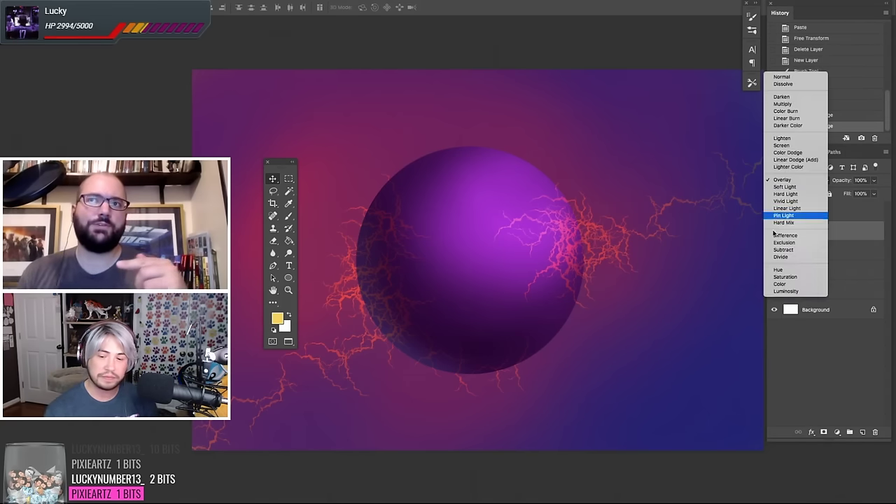
click(802, 160)
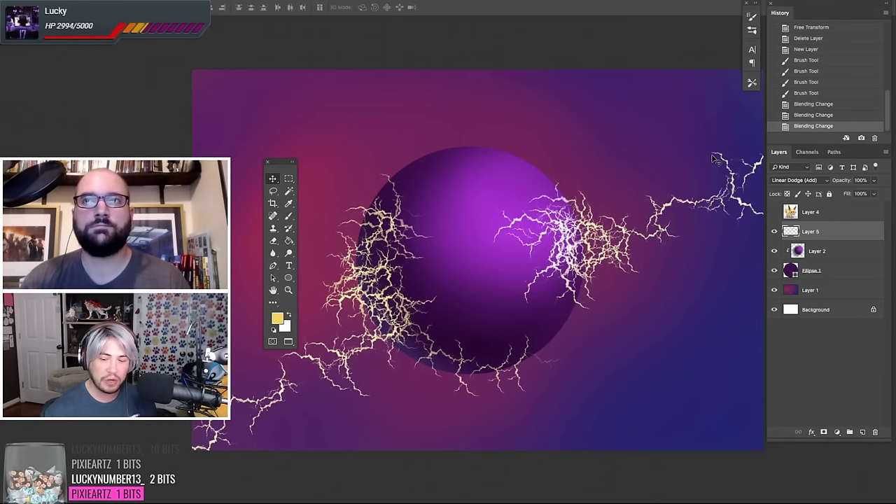
Enable Outer Glow in Layer 5's Layer Style and show its Screen-mode magenta settings
double_click(829, 230)
drag(688, 161, 506, 98)
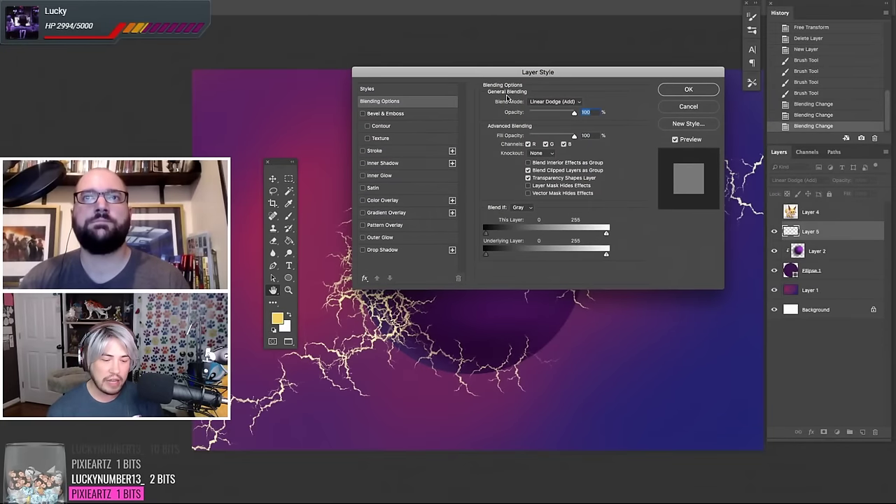
drag(507, 98, 694, 192)
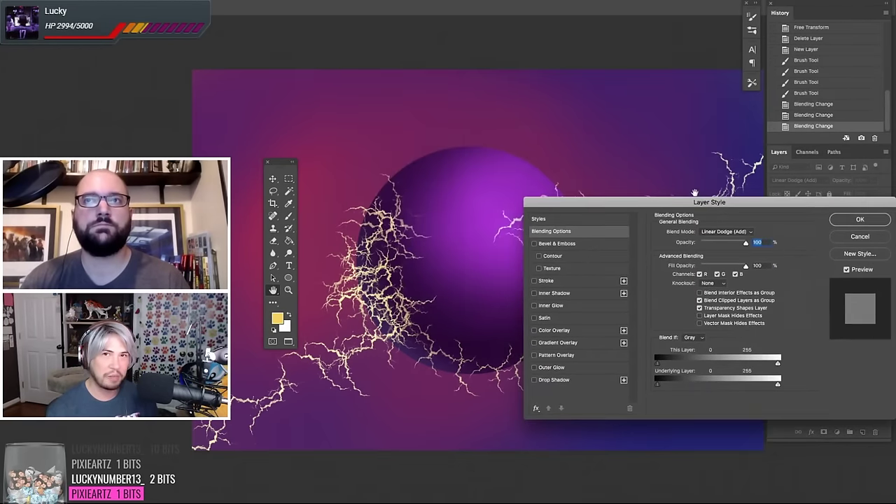
click(539, 370)
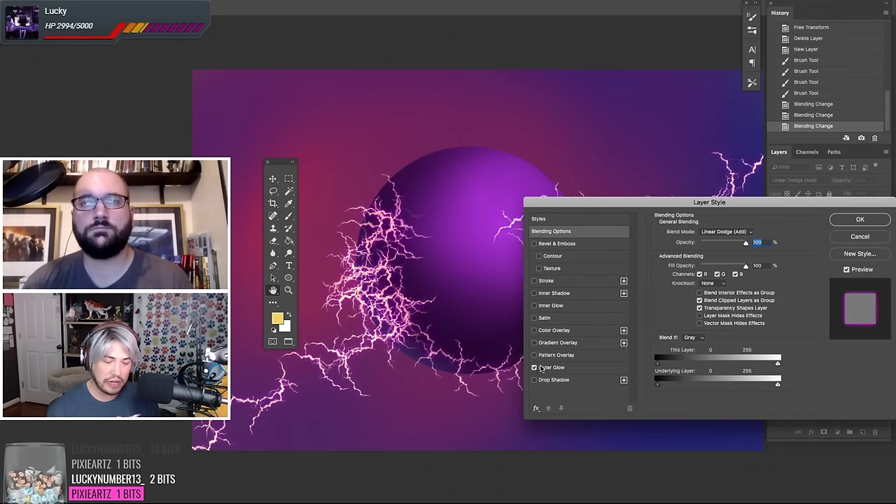
drag(622, 200, 435, 30)
click(410, 200)
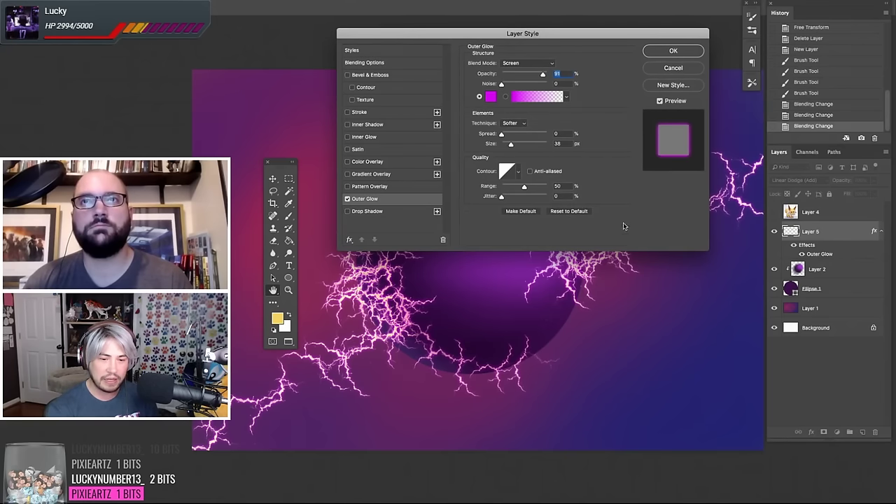
drag(553, 40, 722, 283)
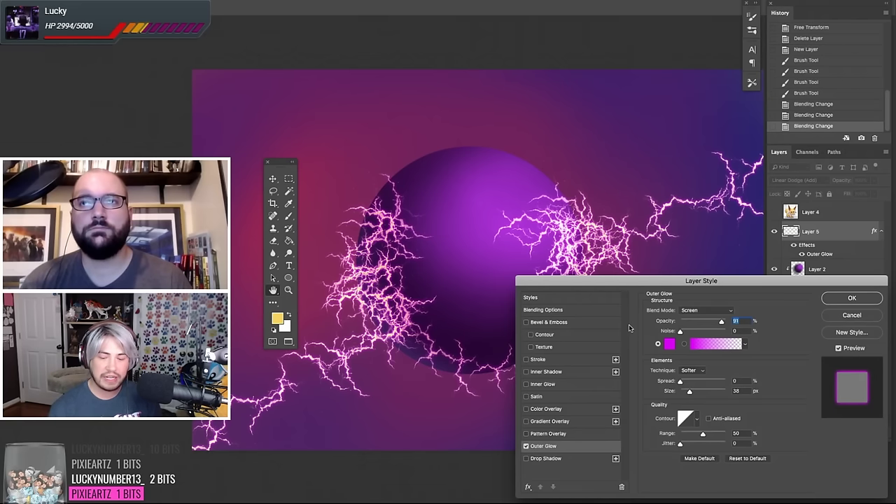
Change the outer glow colour to pink, after trying white and red
click(669, 344)
drag(490, 210, 453, 185)
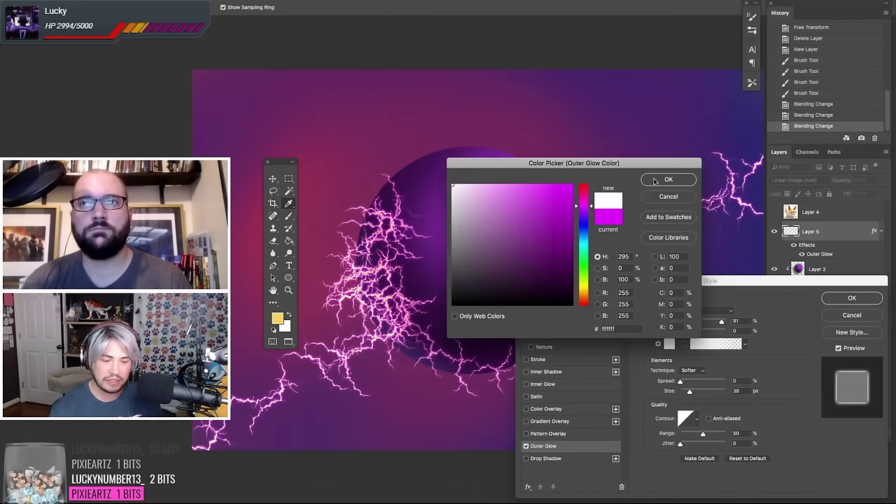
click(667, 180)
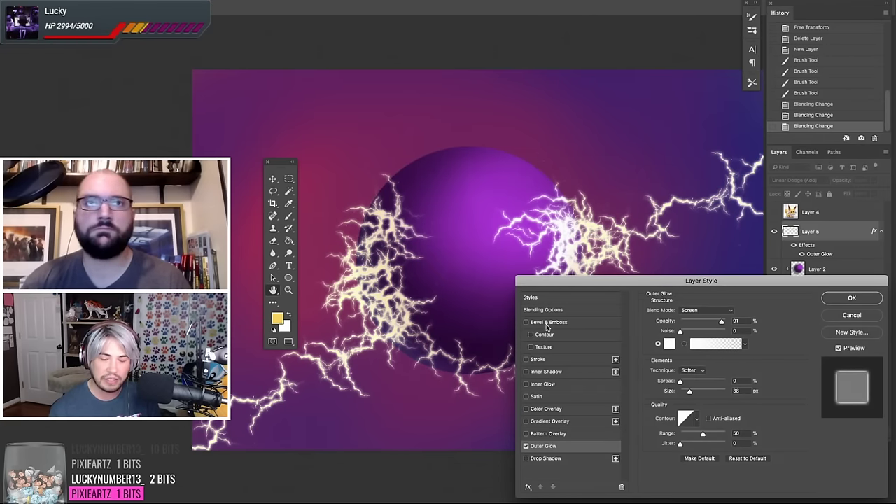
click(669, 344)
drag(574, 163, 626, 279)
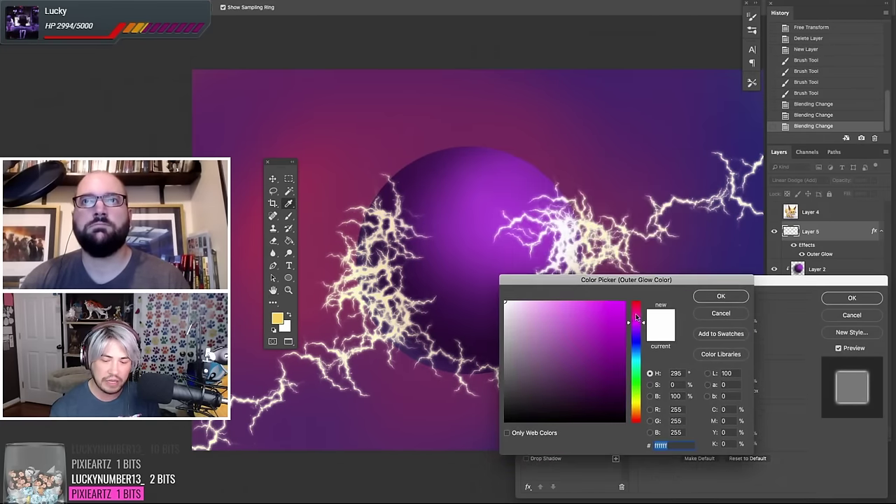
drag(637, 319, 640, 287)
click(600, 302)
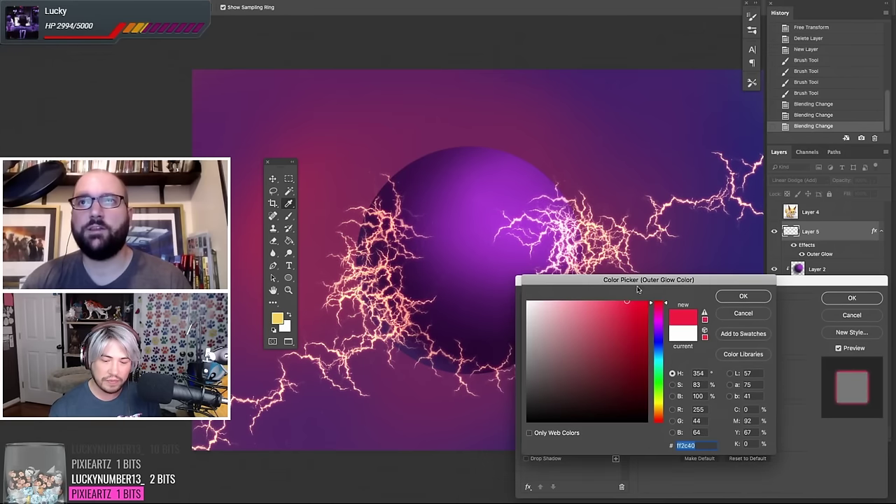
click(632, 300)
key(Return)
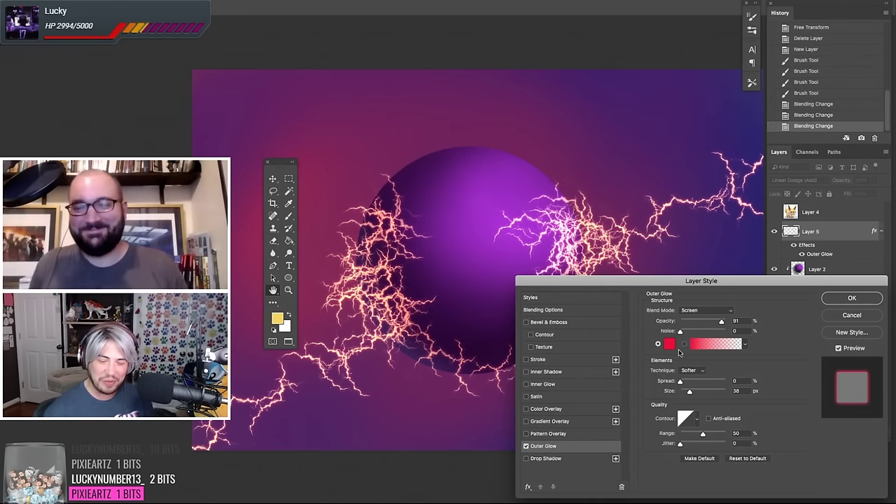
click(669, 343)
drag(657, 329, 651, 357)
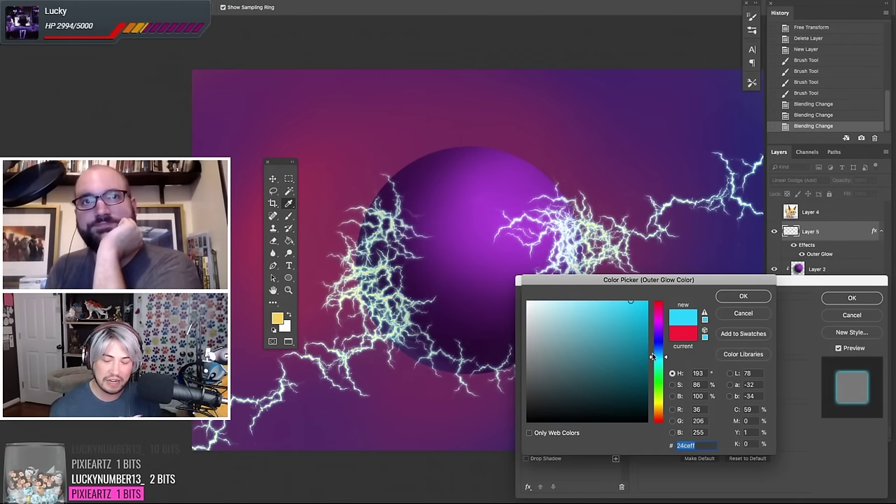
drag(658, 347, 658, 308)
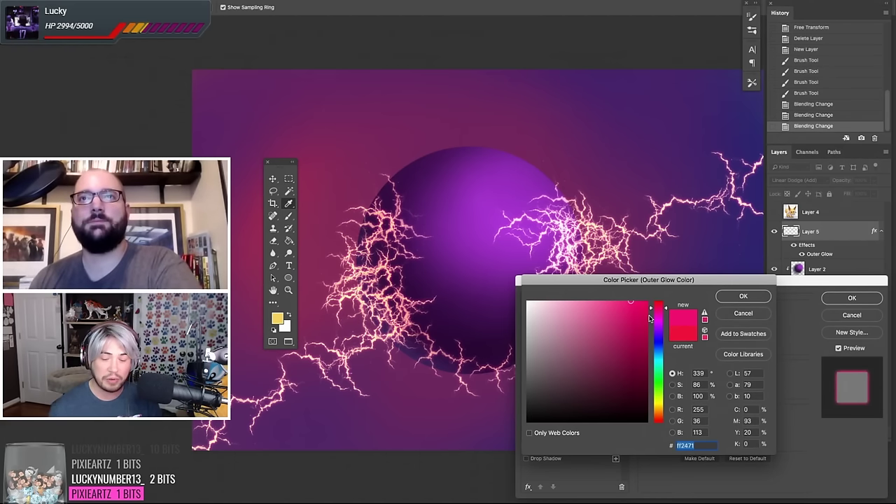
click(743, 296)
Keep the glow spread at 0, set its size to 40 px, and apply the style
mouse_move(628, 283)
mouse_down()
mouse_move(625, 184)
mouse_move(609, 259)
mouse_move(634, 297)
mouse_up()
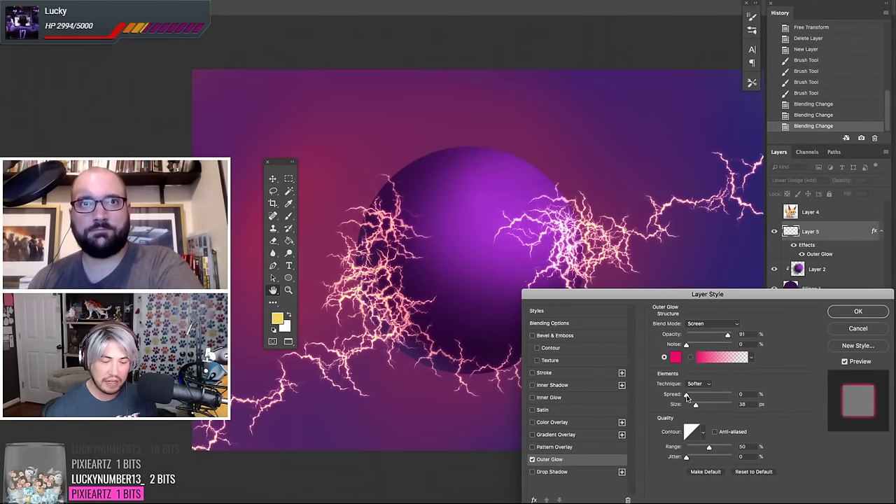
drag(668, 395, 672, 399)
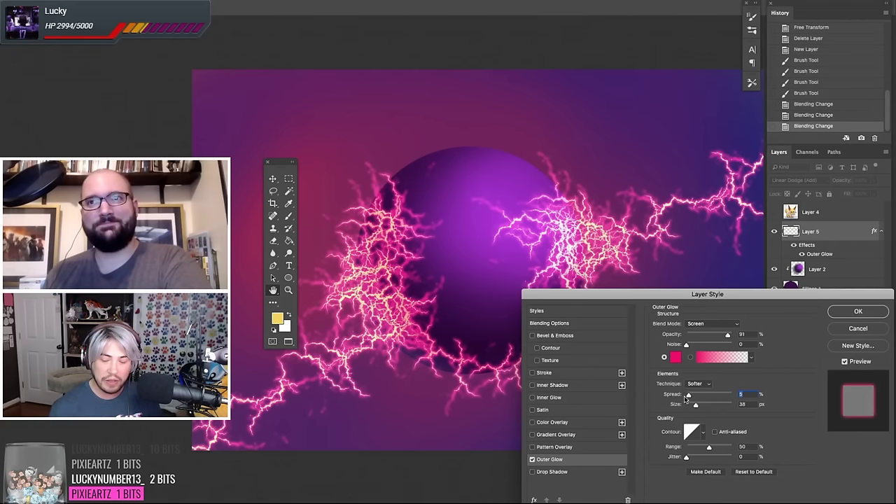
mouse_move(688, 394)
mouse_down()
mouse_move(691, 406)
mouse_move(715, 406)
mouse_move(694, 406)
mouse_up()
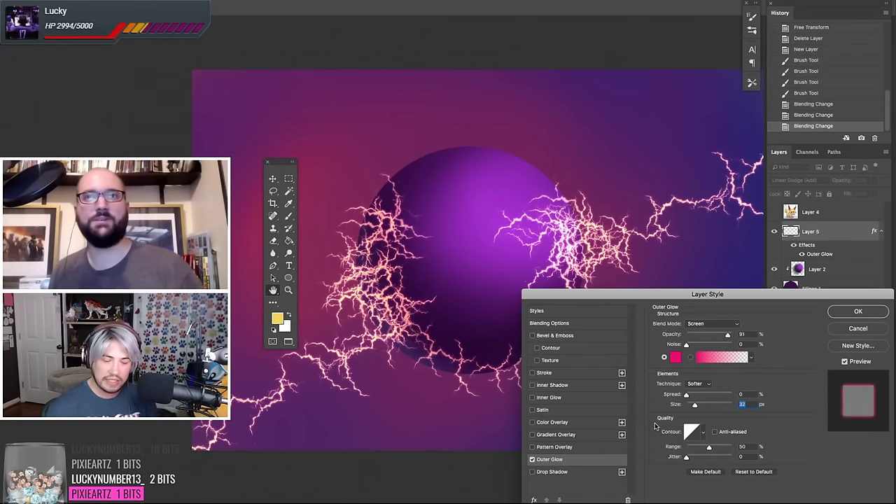
drag(695, 408, 696, 407)
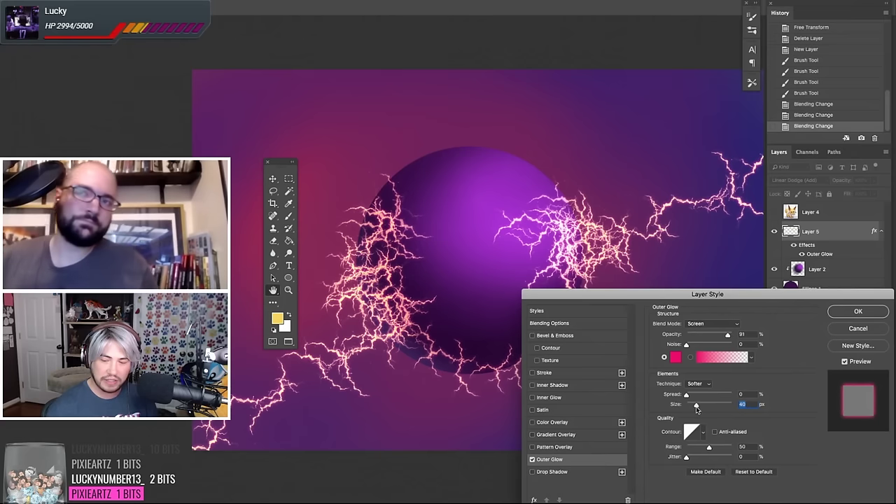
click(840, 312)
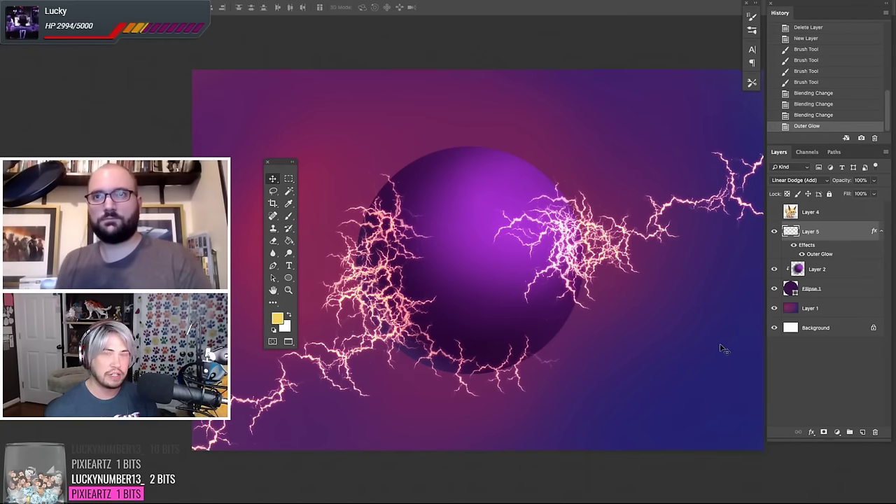
Add Layer 6 in Overlay blend mode and pick a soft round brush
click(860, 432)
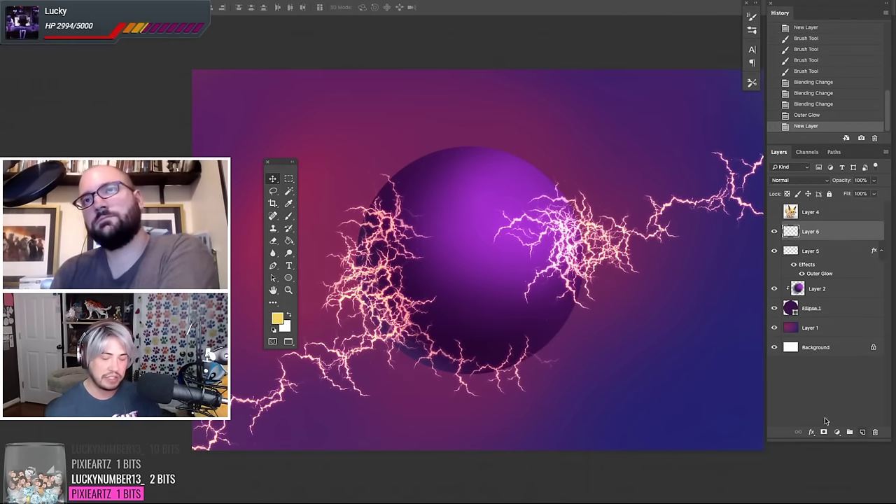
key(b)
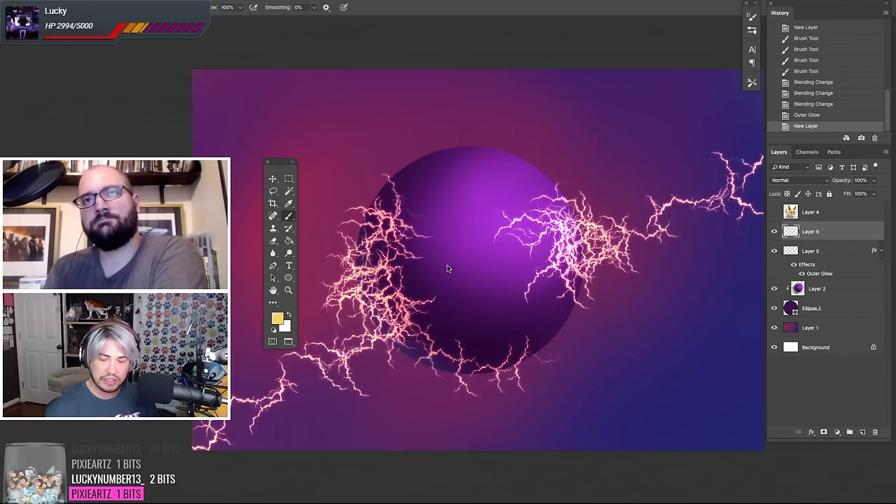
right_click(463, 302)
click(817, 308)
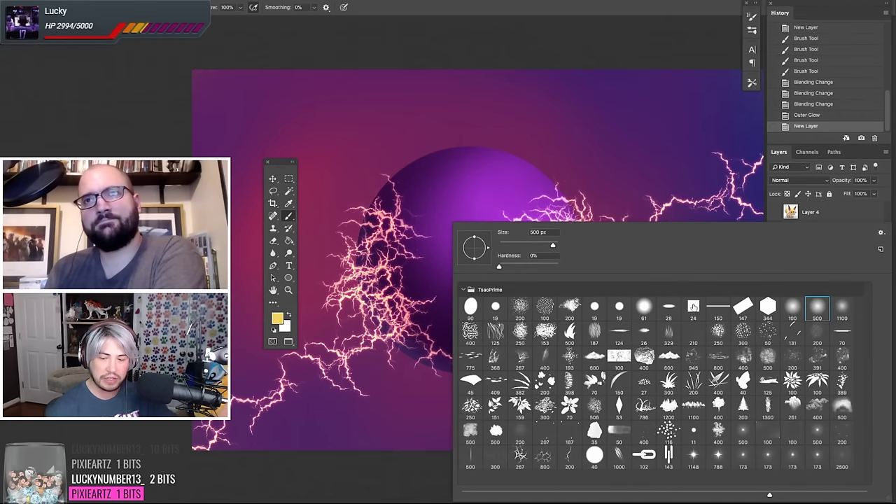
click(775, 213)
click(793, 181)
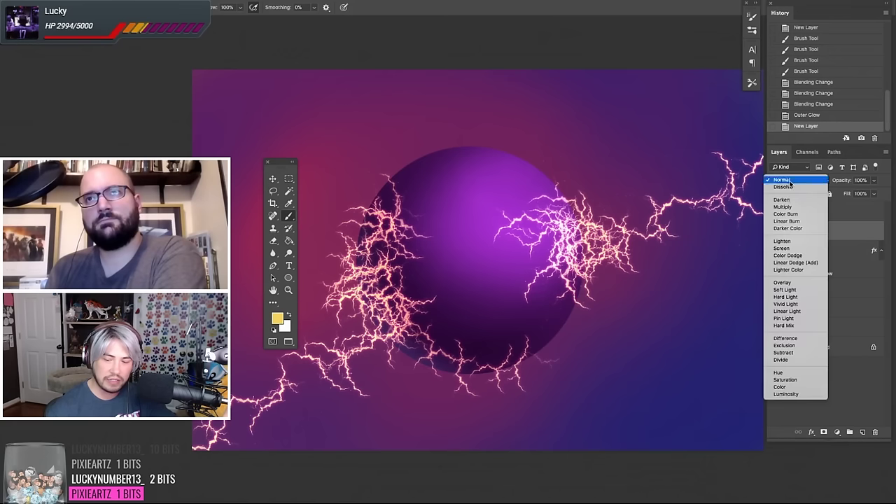
click(786, 283)
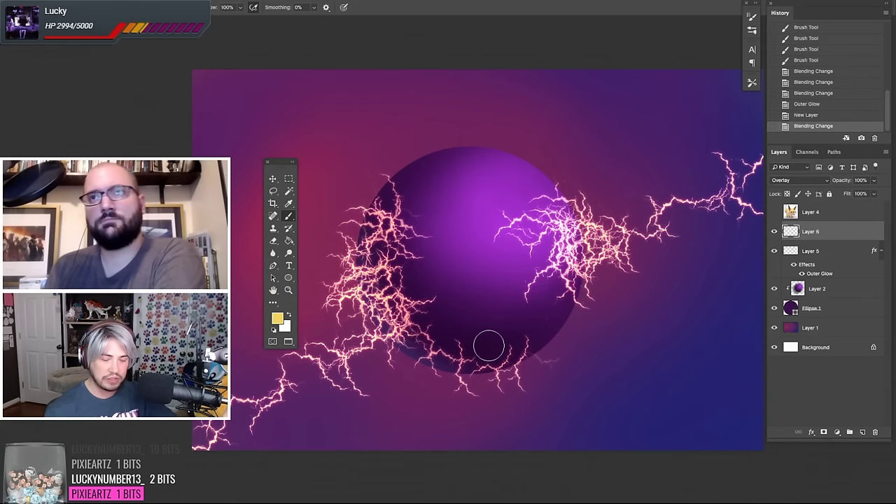
Shrink the brush, dab yellow on the left lightning, and switch the paint colour to orange
key(bracketleft)
key(bracketleft)
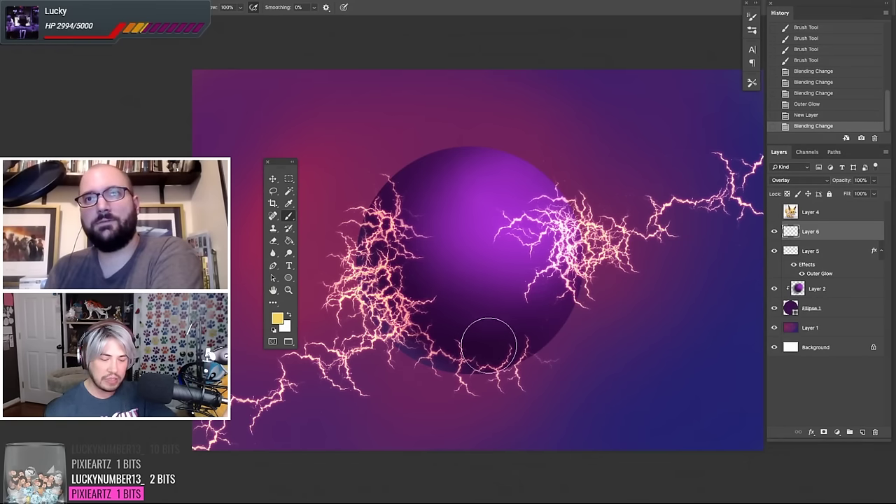
click(375, 303)
click(282, 316)
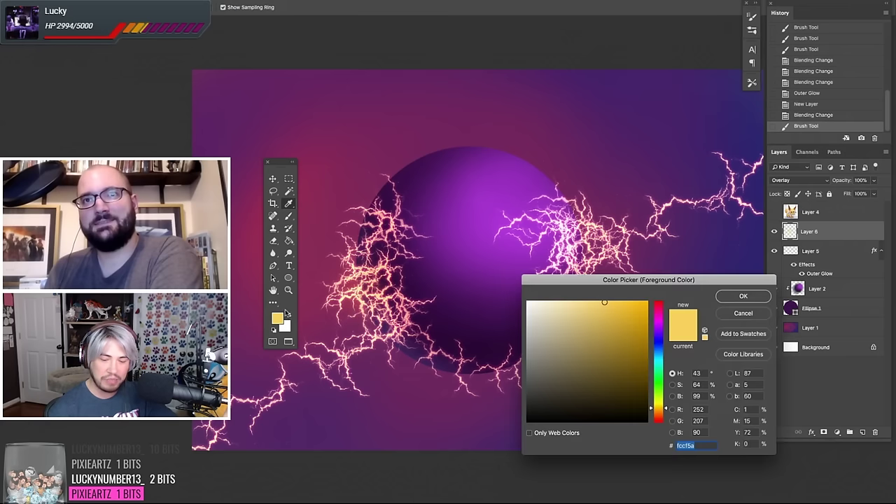
drag(625, 307, 616, 303)
drag(658, 413, 658, 415)
click(727, 296)
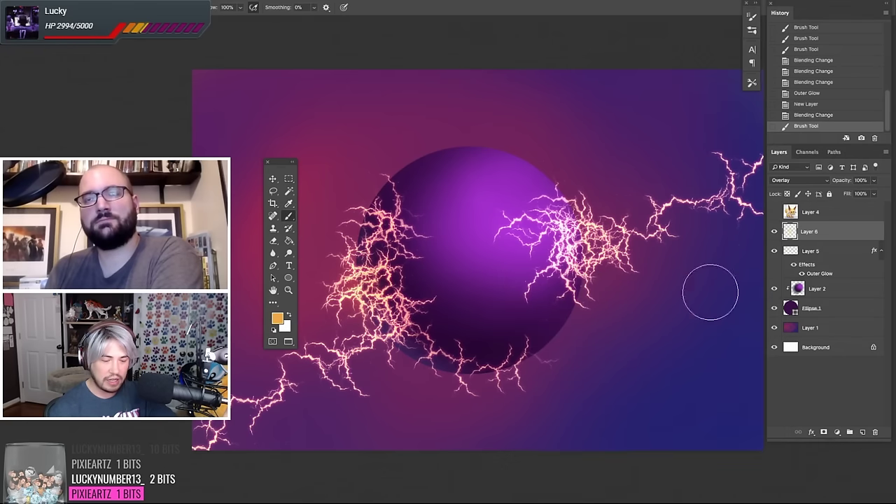
Paint orange glow over the lightning clusters left and upper-right of the sphere
click(378, 311)
click(383, 324)
click(386, 339)
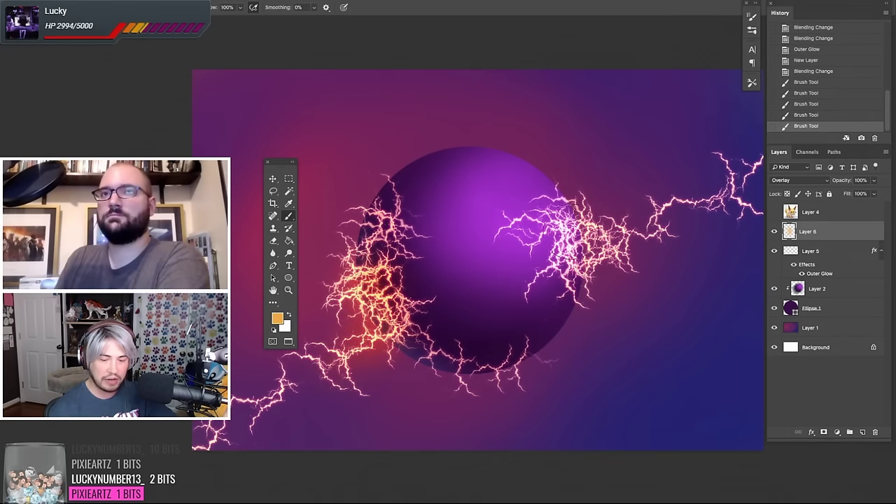
click(567, 234)
click(574, 231)
drag(575, 237, 592, 255)
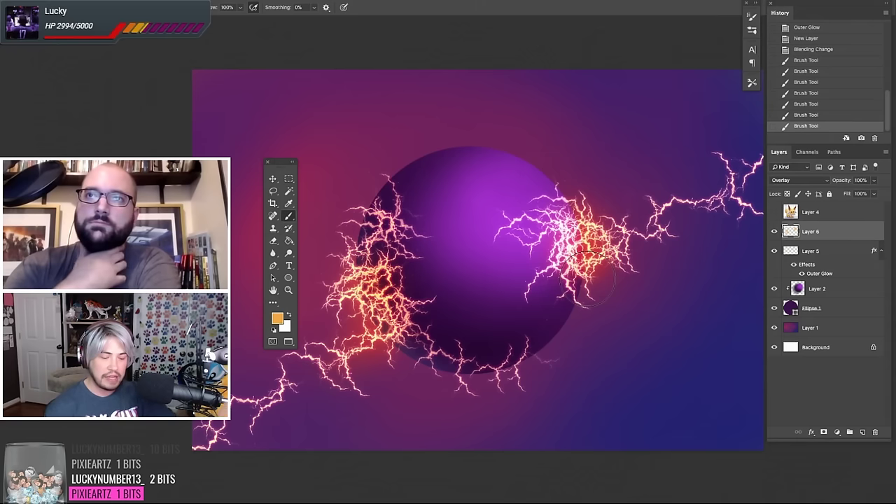
Scatter orange sparks above the right lightning cluster with a spatter brush, then pick pale yellow
right_click(434, 276)
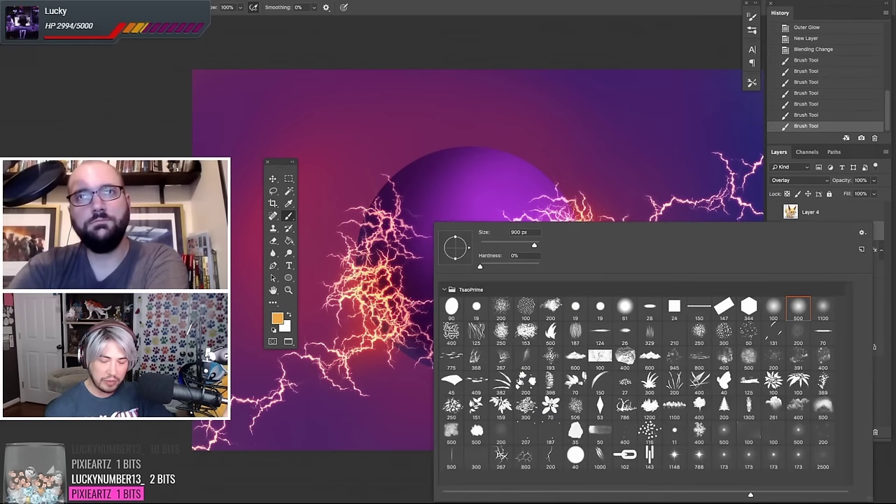
key(Return)
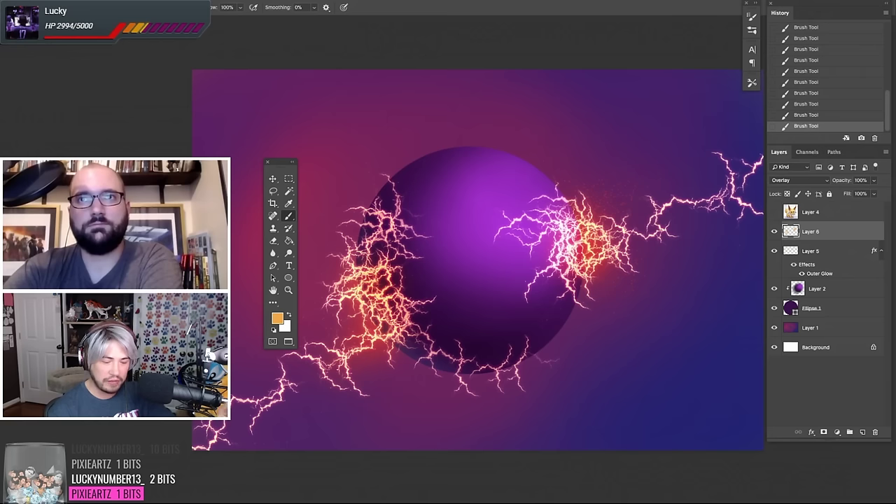
alt+click(378, 293)
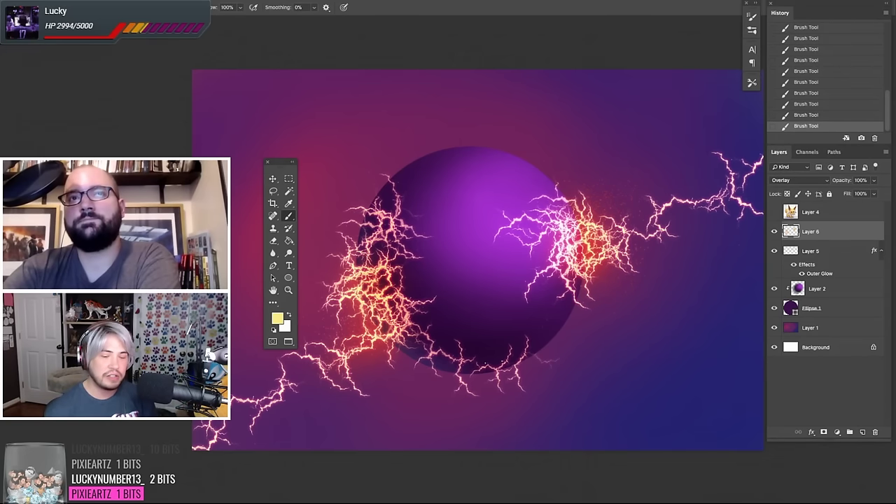
Use the Eraser on Layer 5 to trim bolts at the upper right, lower left and below the sphere
click(809, 250)
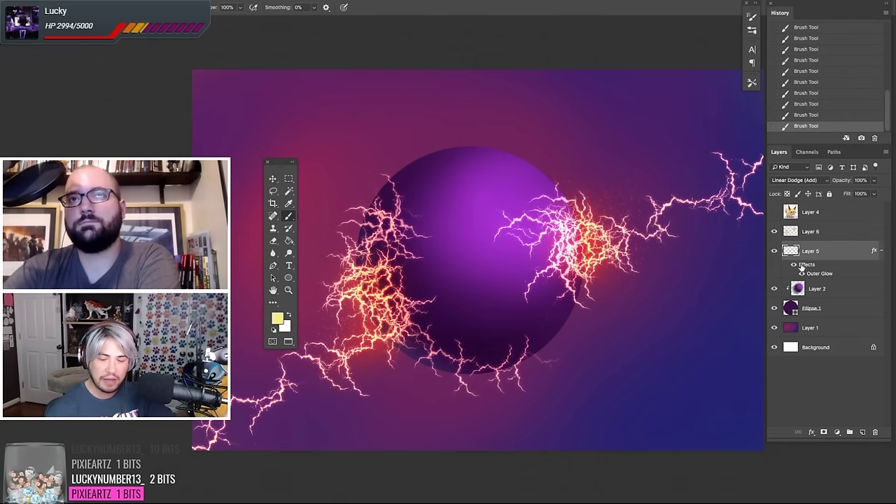
key(e)
drag(606, 281, 630, 270)
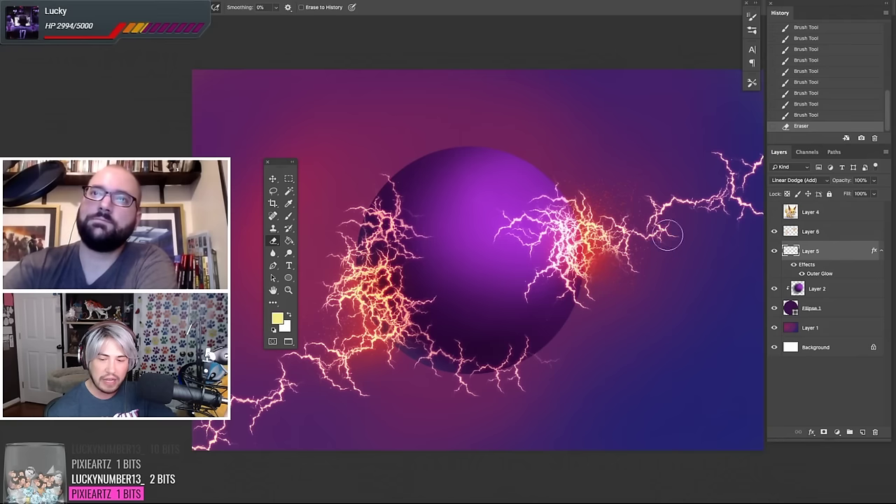
drag(728, 161, 752, 203)
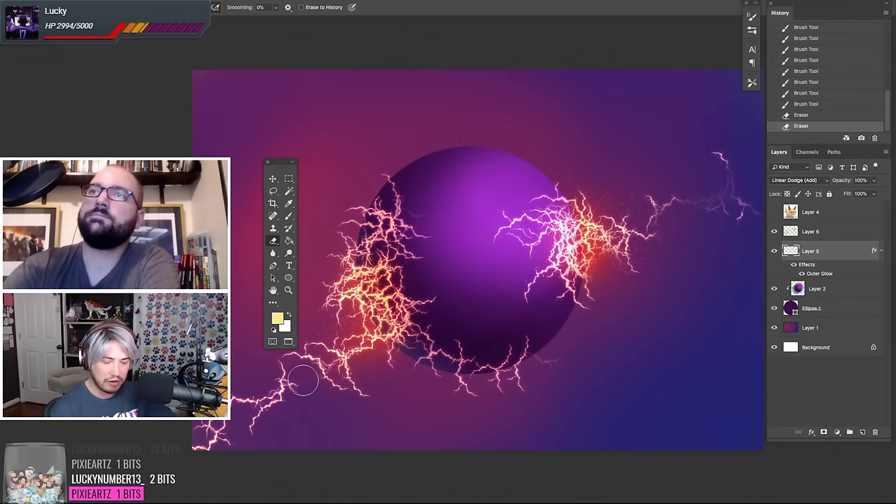
mouse_move(303, 381)
mouse_down()
mouse_move(261, 429)
mouse_move(268, 369)
mouse_up()
mouse_move(465, 382)
mouse_down()
mouse_move(477, 358)
mouse_move(490, 367)
mouse_up()
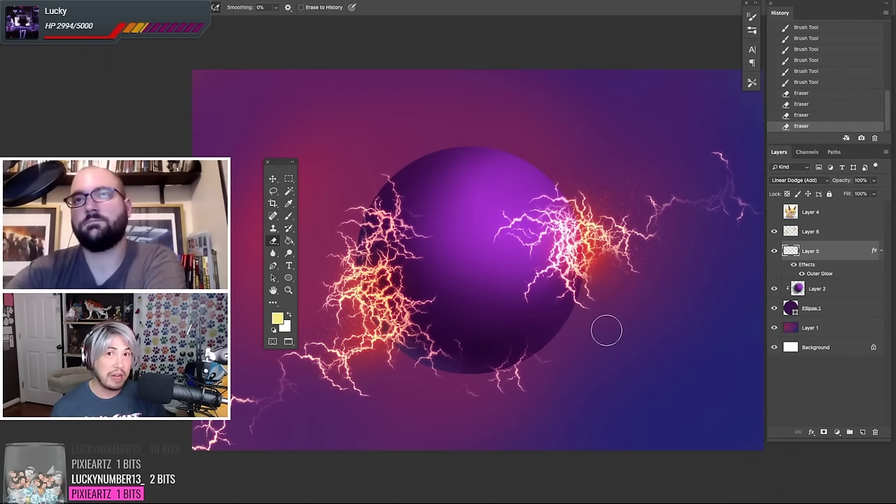
Switch to the Brush tool with a 100 px soft brush tip
key(m)
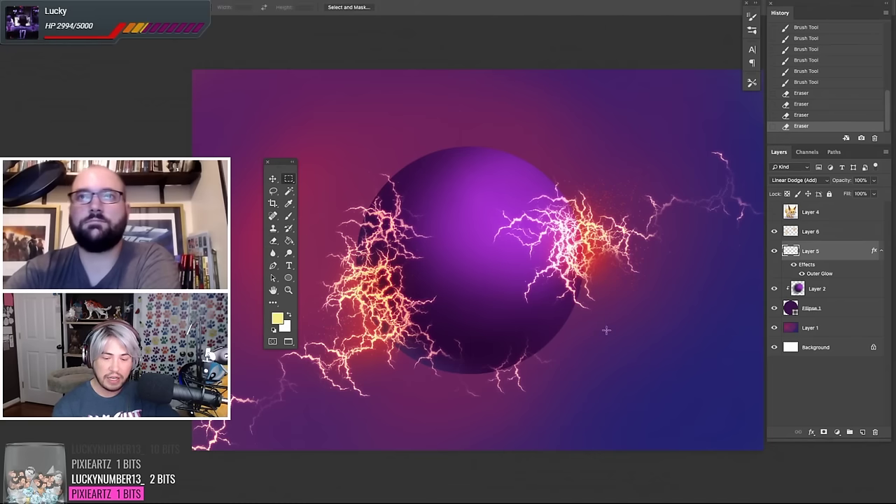
key(b)
right_click(450, 249)
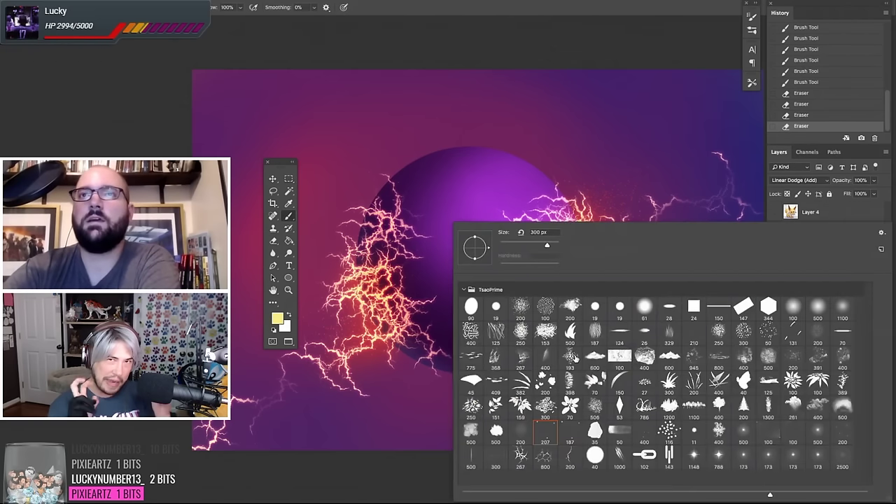
click(791, 430)
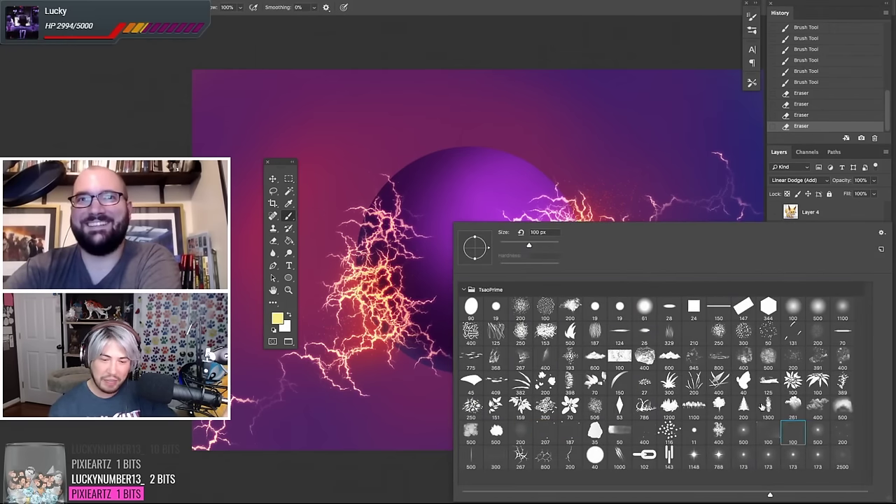
key(Return)
Paint a wavy light ribbon from right of the sphere to the bottom-left edge
drag(377, 186, 680, 135)
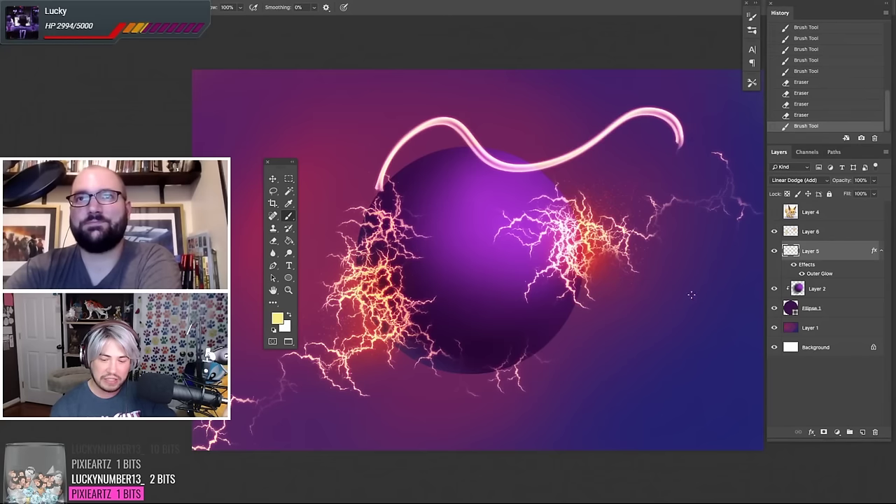
key(ctrl+z)
drag(730, 243, 670, 242)
drag(549, 325, 283, 449)
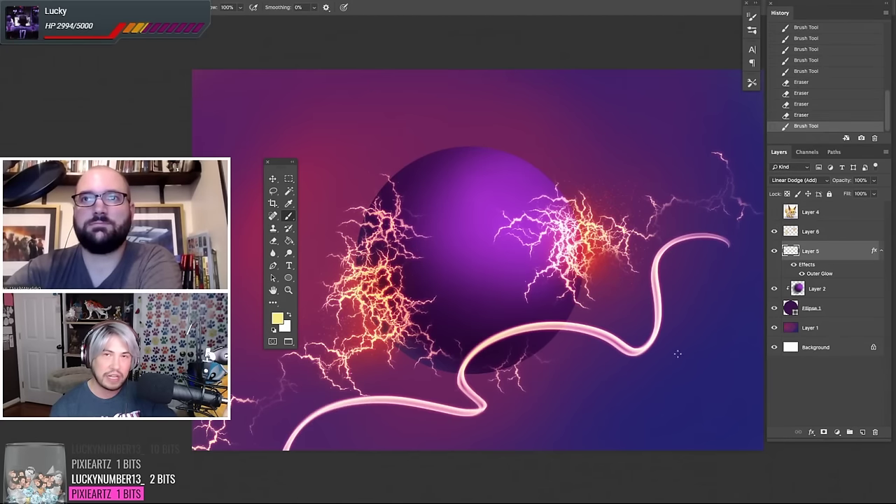
Switch the lightning layer's outer glow off and back on to compare
click(879, 252)
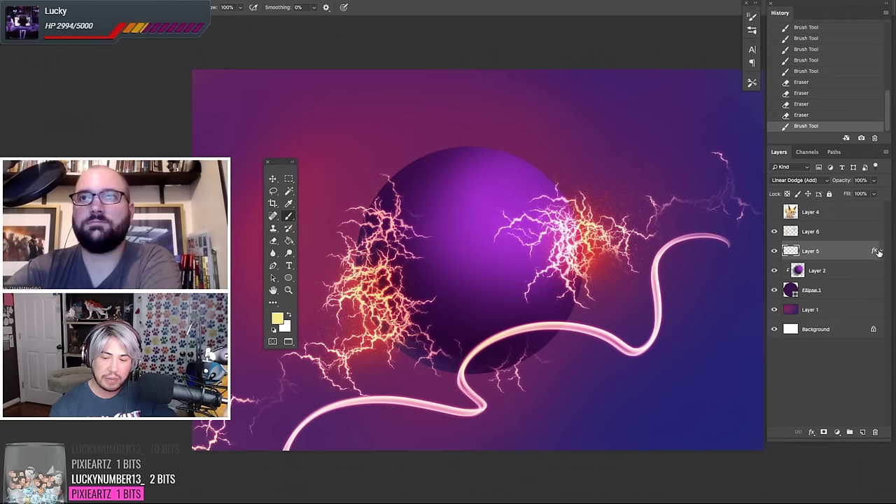
click(880, 252)
click(794, 265)
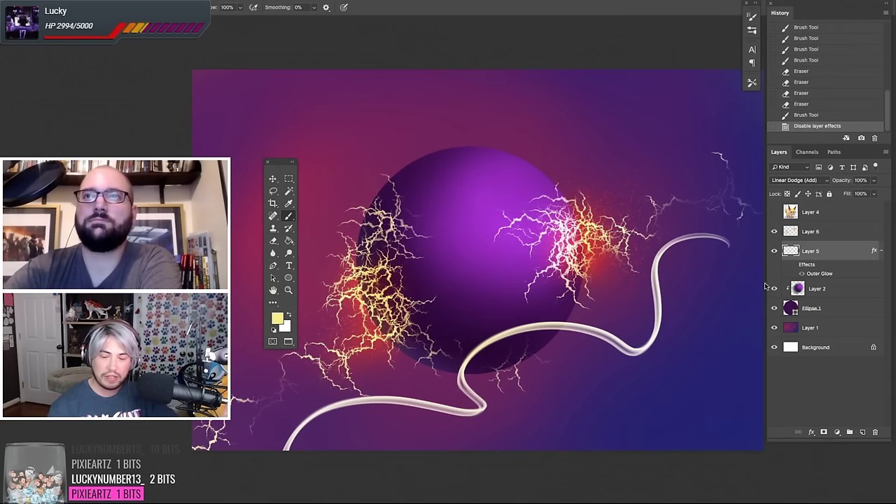
click(793, 264)
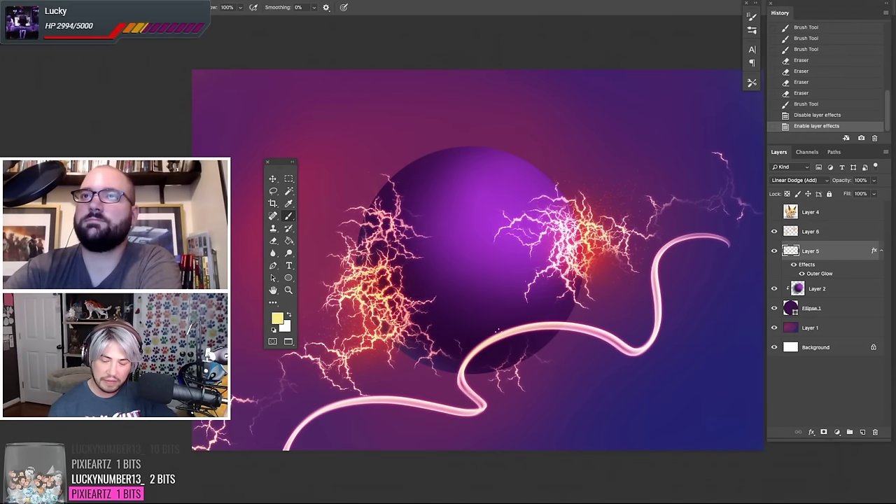
Paint a 100 px loop across the top of the sphere, then undo it
right_click(599, 362)
click(796, 430)
mouse_move(390, 176)
mouse_down()
mouse_move(430, 136)
mouse_move(598, 179)
mouse_move(579, 300)
mouse_up()
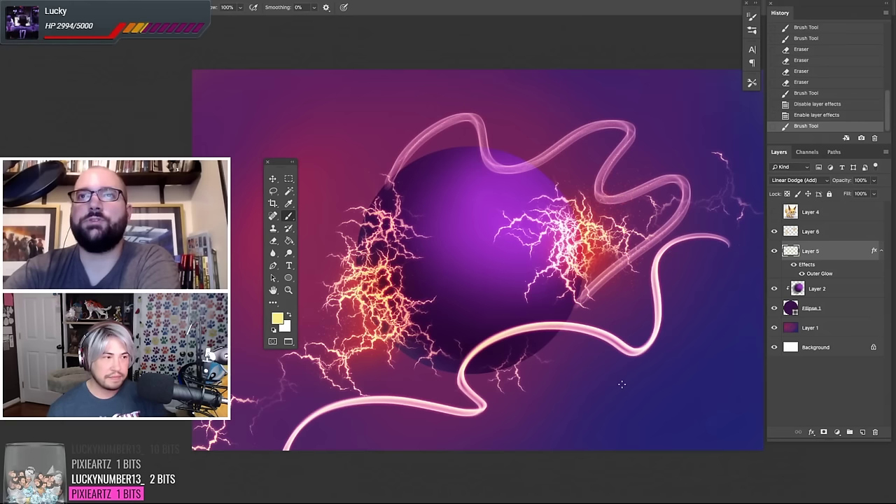
key(ctrl+z)
Undo once more to discard the ribbon edits
key(ctrl+z)
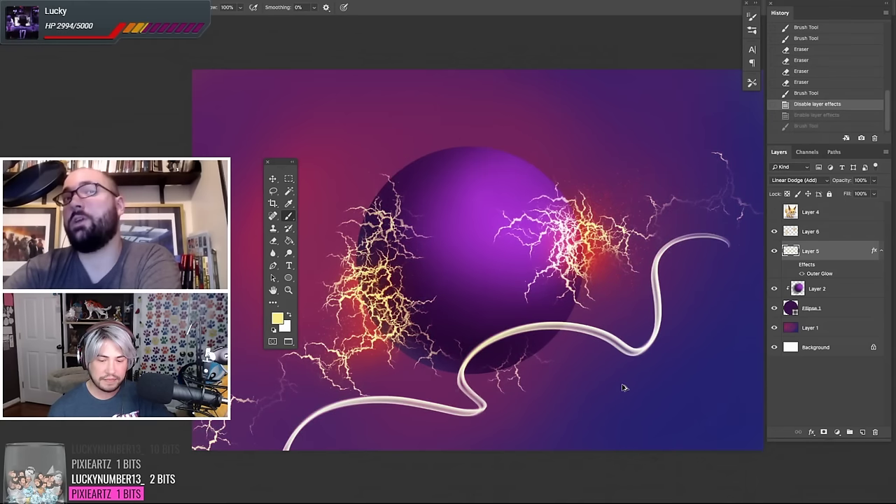
key(ctrl+z)
key(ctrl+z)
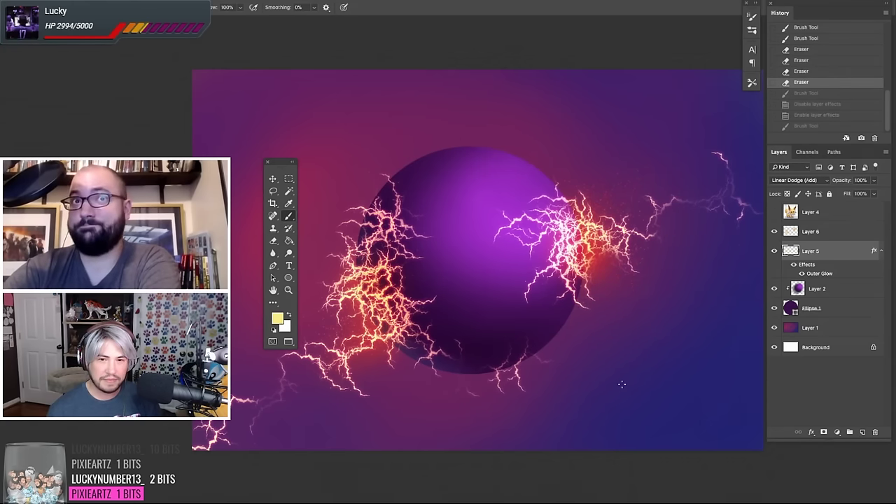